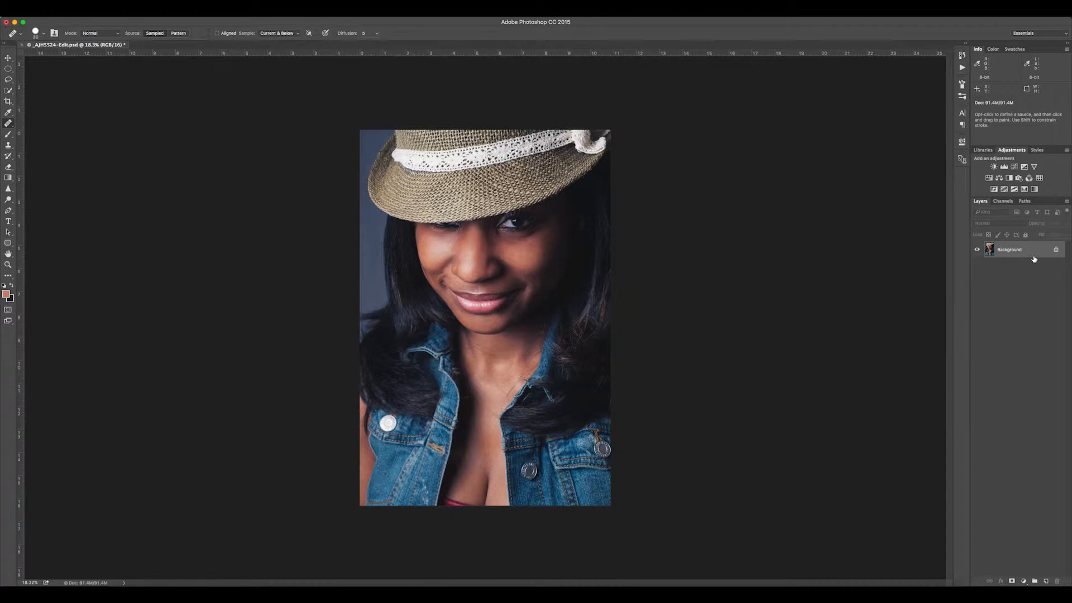
- Duplicate the Background layer twice and name the upper copy High and the lower copy Low
key("super+j")
key("super+j")
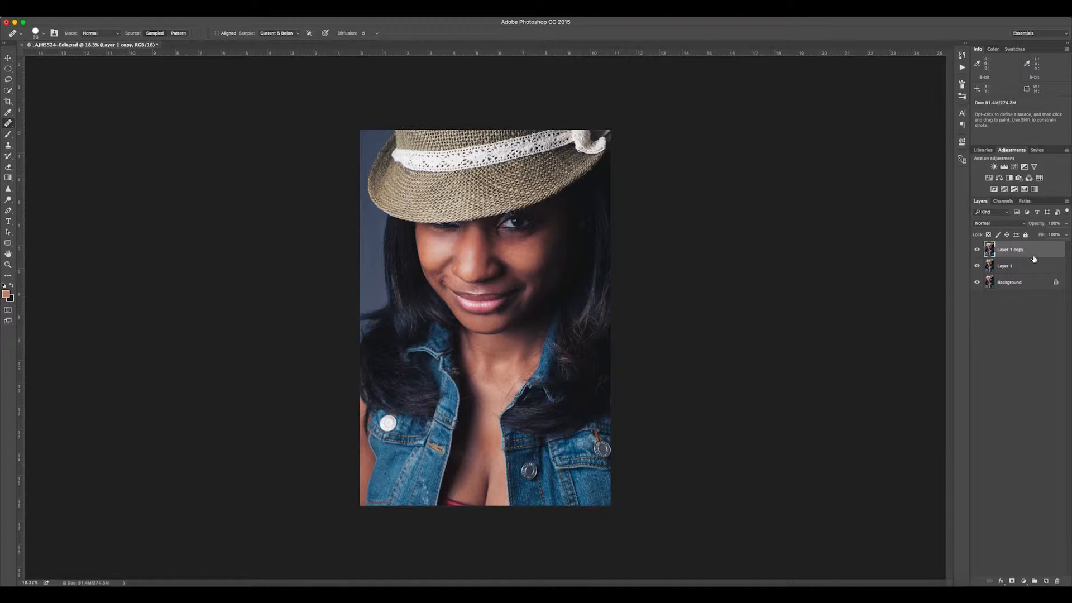
double_click(1012, 251)
type("High")
key("Return")
double_click(1004, 266)
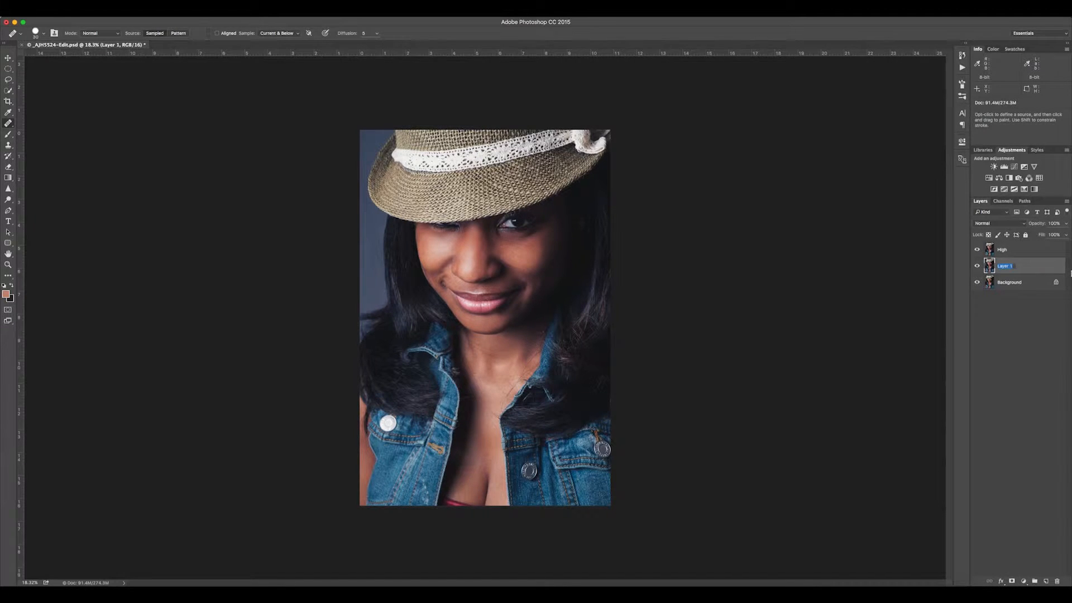
type("Low")
key("Return")
- Hide the High layer and apply a Gaussian Blur with a radius of about 6.6 pixels to the Low layer
left_click(977, 250)
left_click(205, 9)
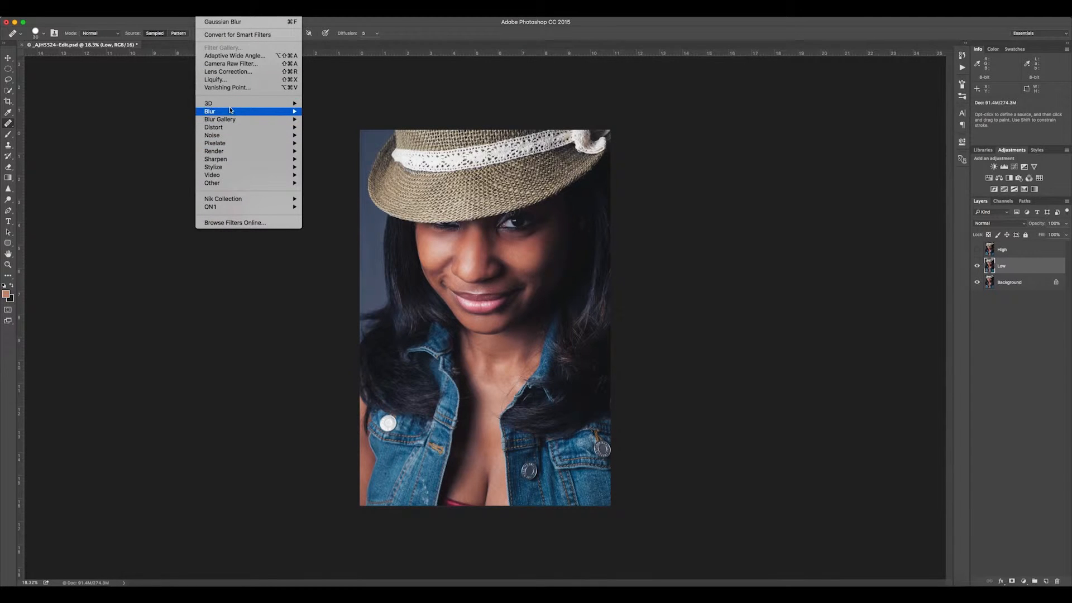
mouse_move(297, 112)
left_click(332, 143)
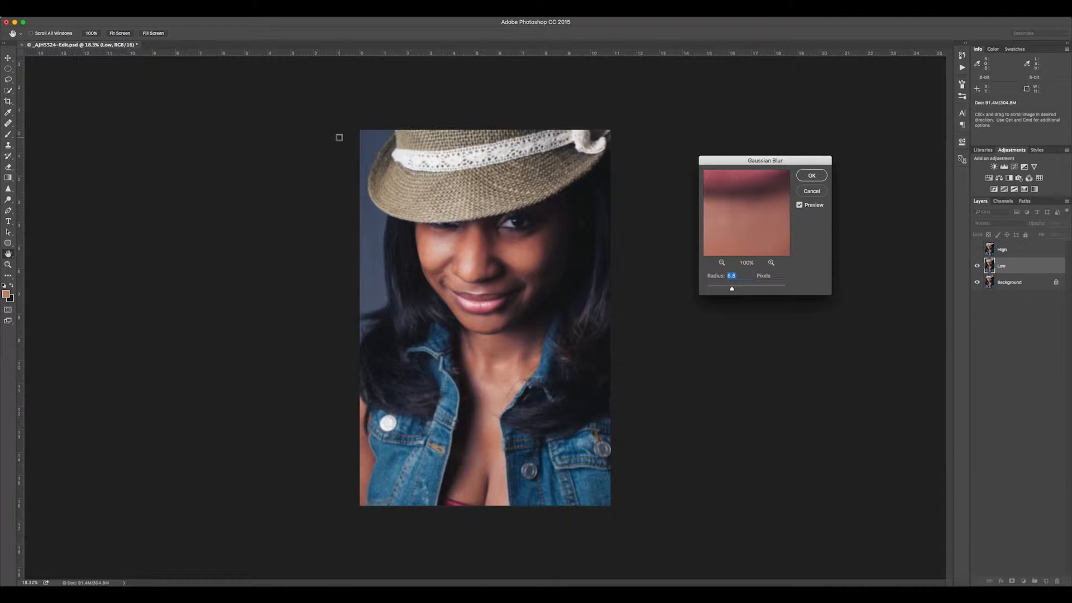
mouse_move(732, 290)
left_mouse_down()
mouse_move(714, 291)
mouse_move(748, 292)
left_mouse_up()
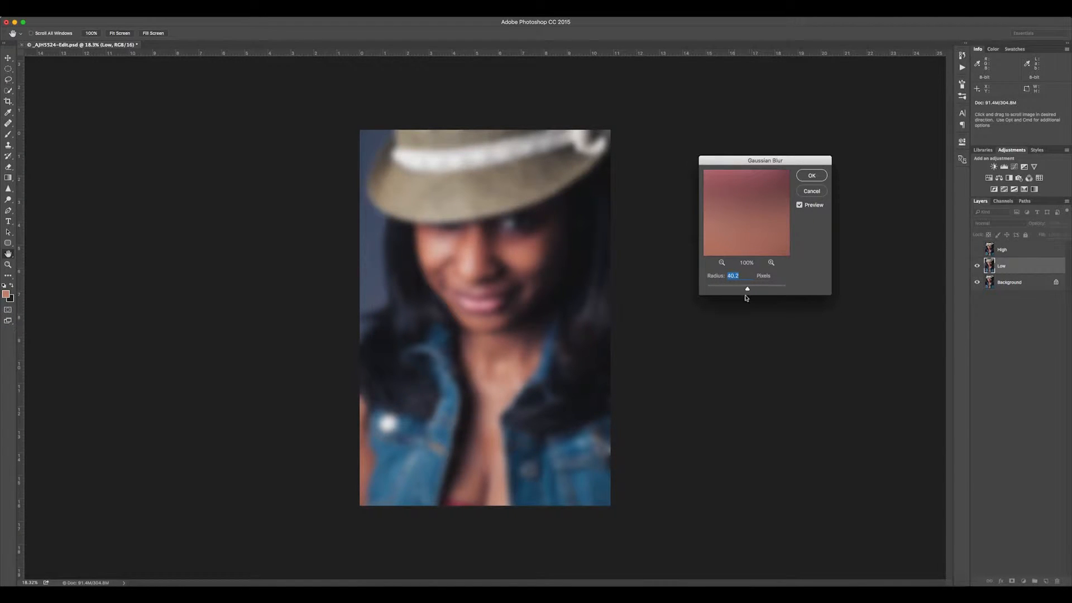
left_click_drag(748, 291, 732, 291)
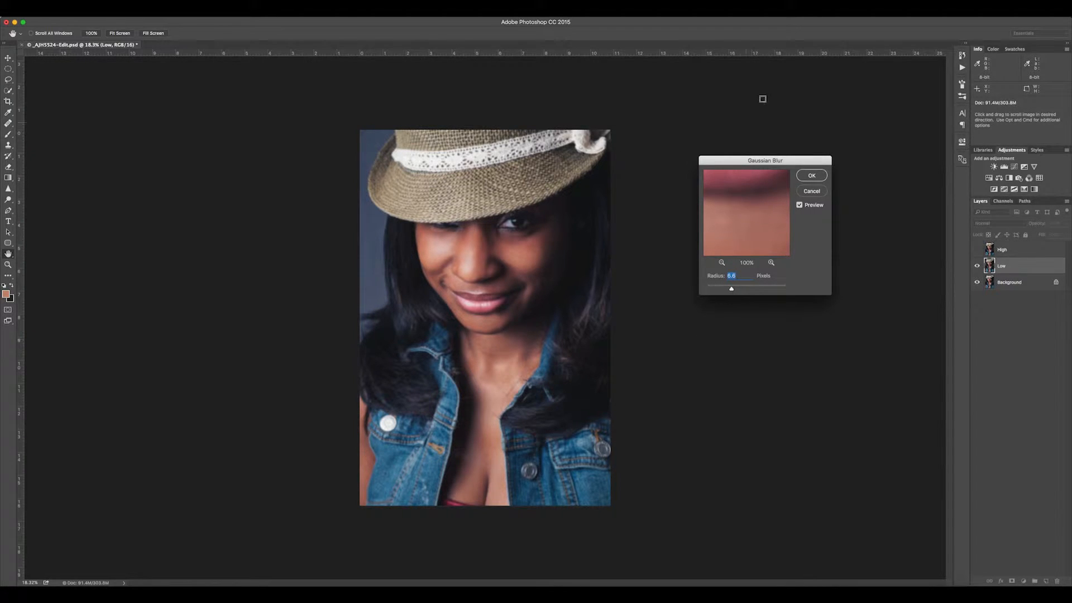
left_click(812, 175)
key("j")
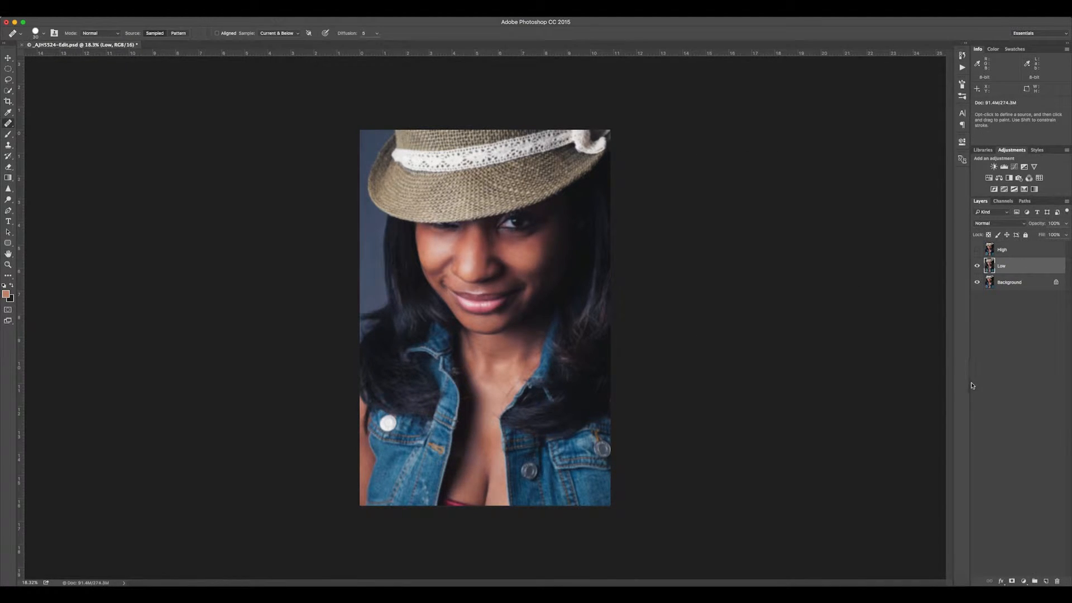
- Show the High layer and set up Apply Image on it with the Low layer, inverted, as the source
left_click(977, 250)
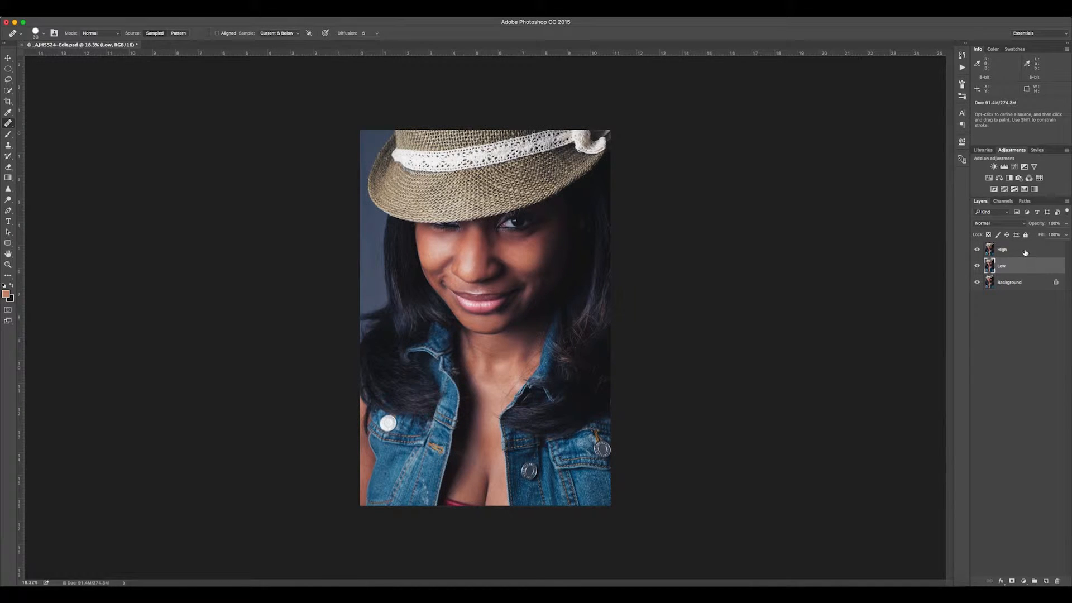
left_click(1022, 252)
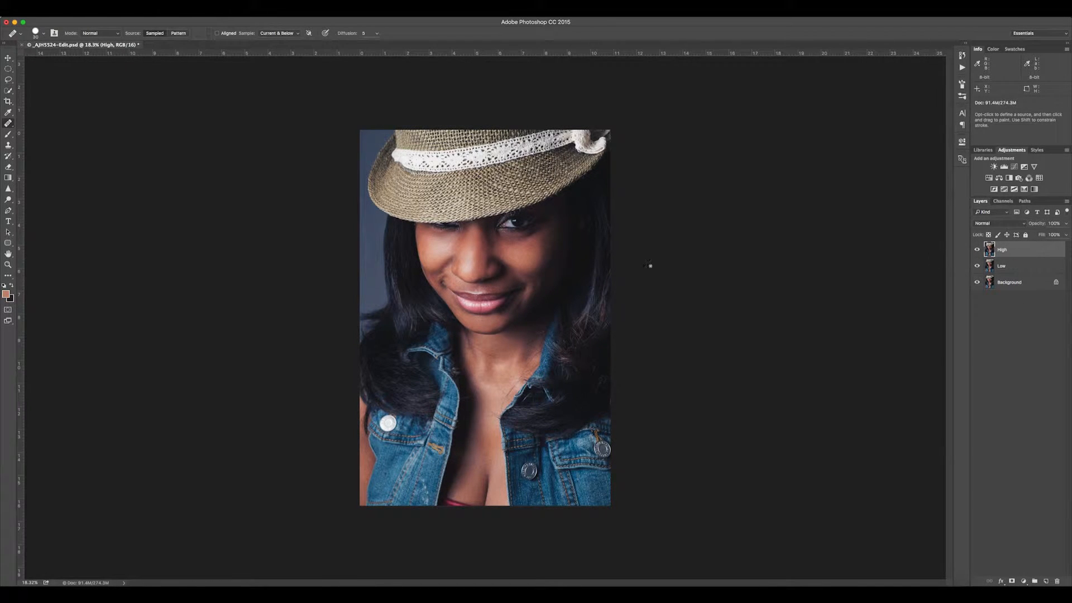
left_click(116, 10)
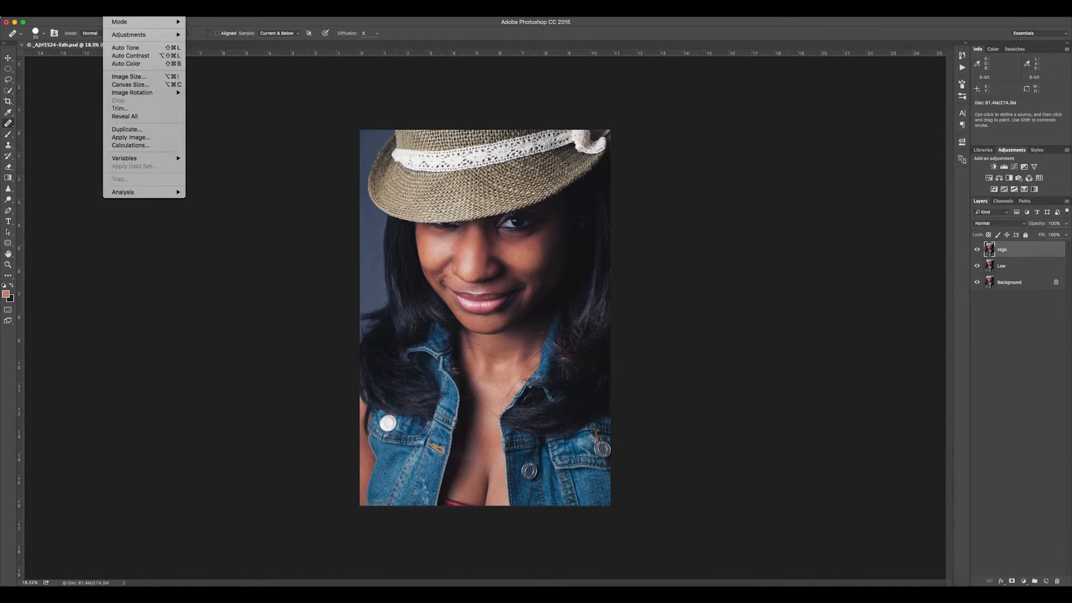
left_click(132, 138)
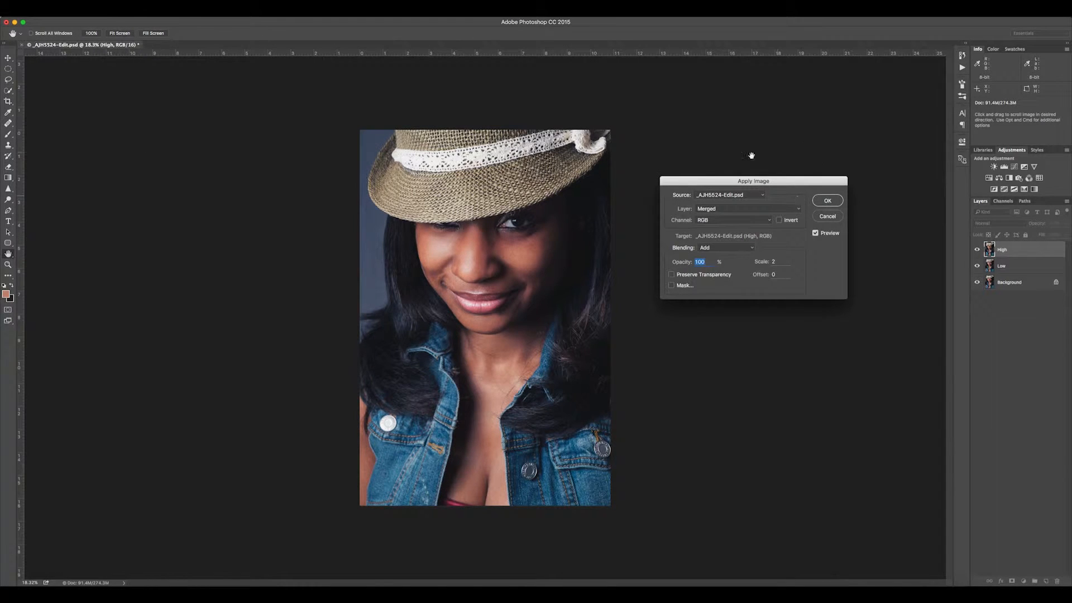
left_click_drag(782, 183, 765, 178)
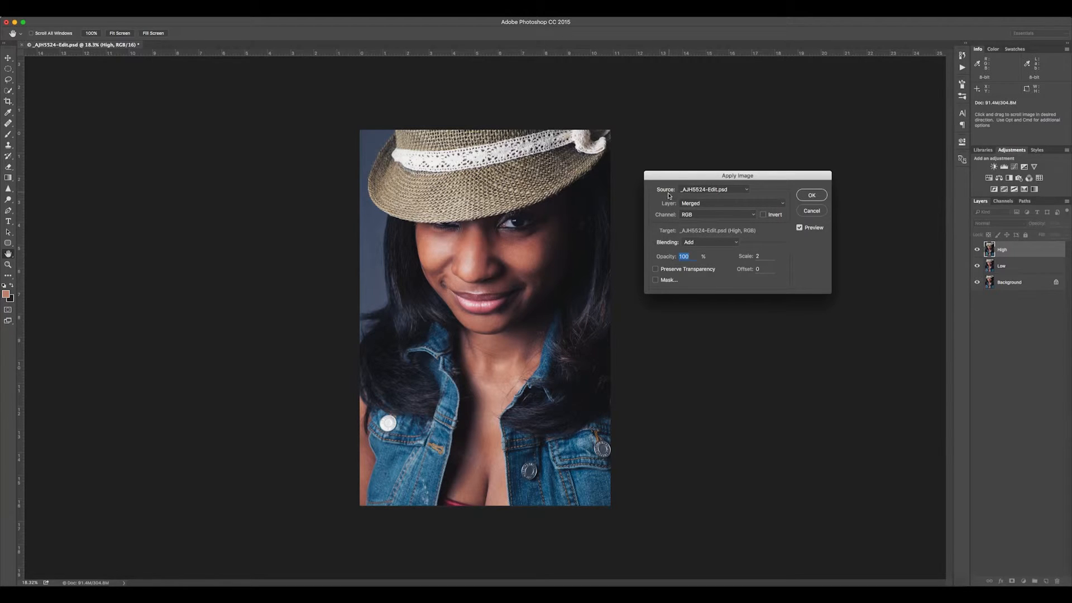
left_click(737, 204)
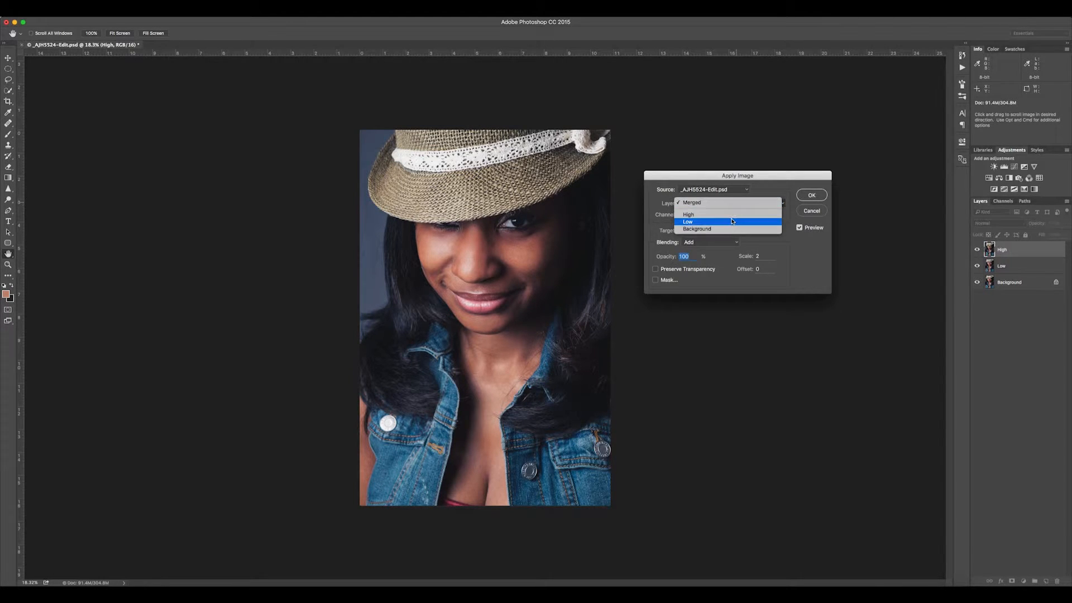
left_click(732, 222)
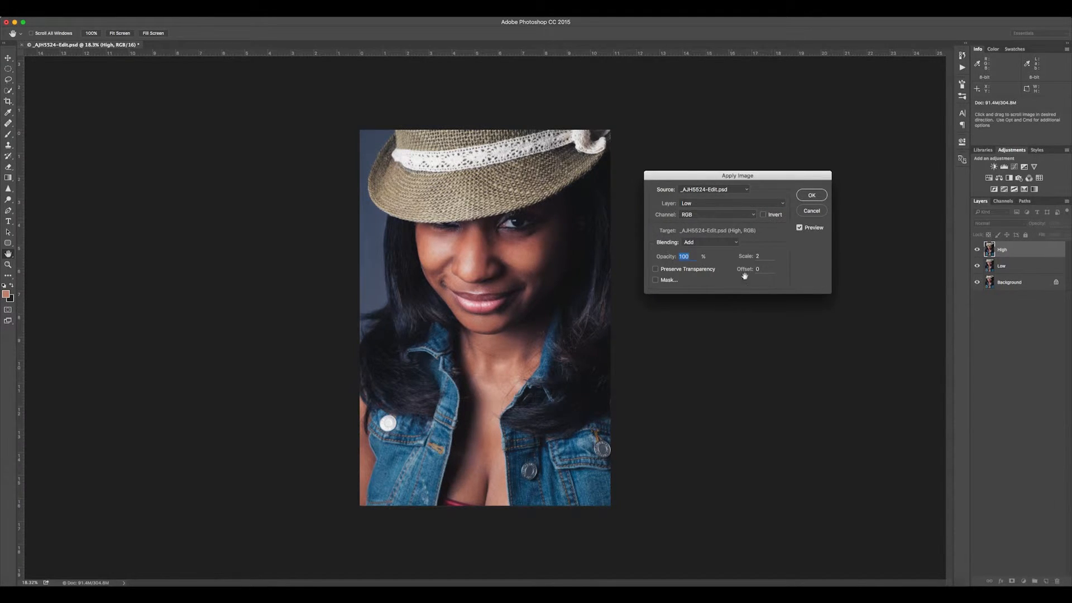
left_click(770, 217)
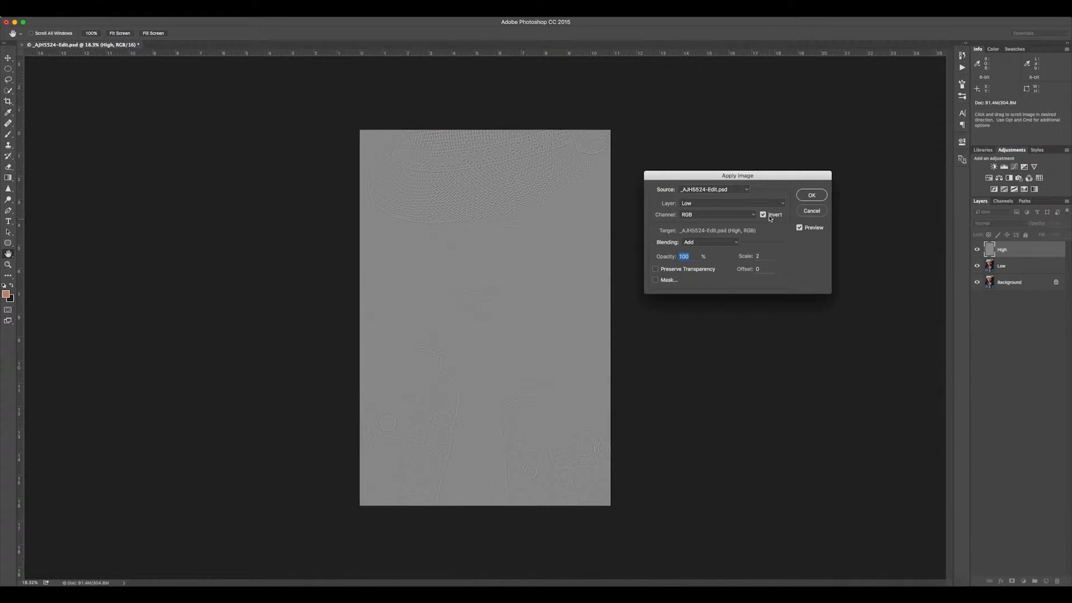
- Apply the image with Add blending, scale 2 and offset 0, and set the High layer's blend mode to Linear Light
left_click(733, 244)
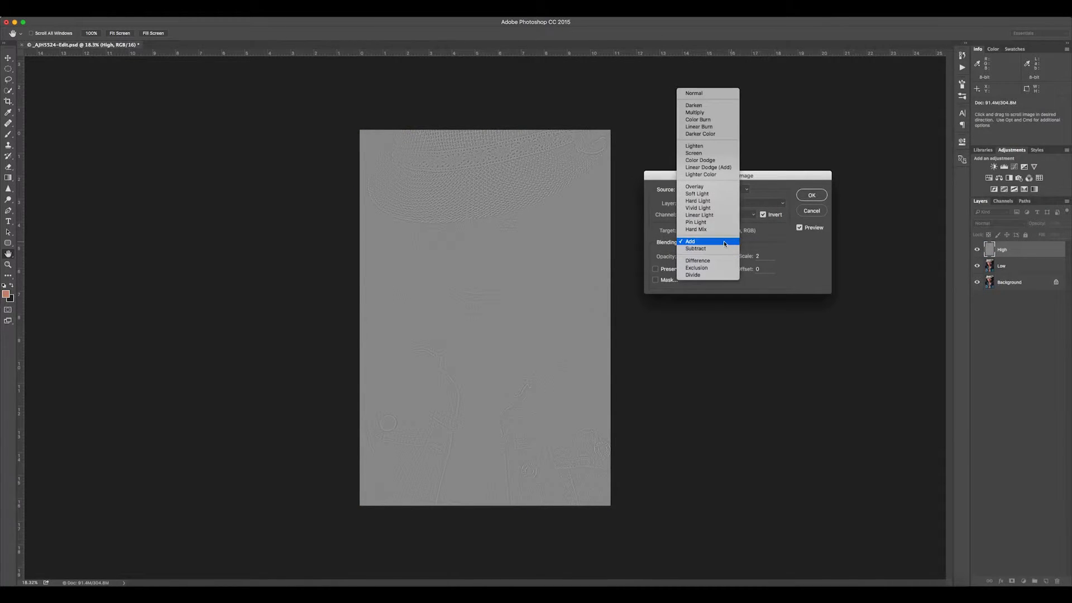
left_click(716, 244)
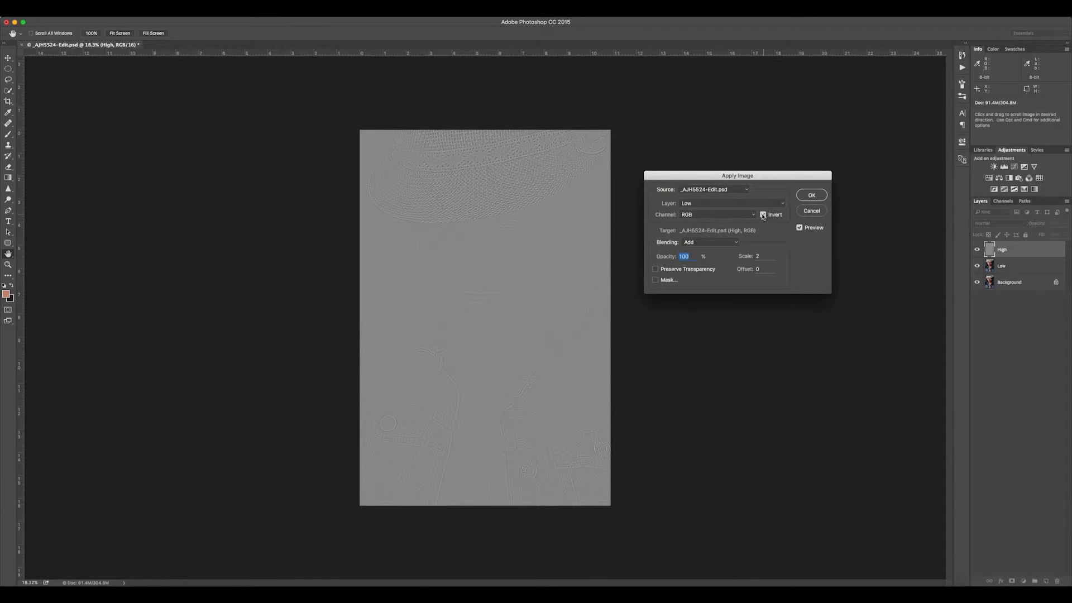
left_click(731, 243)
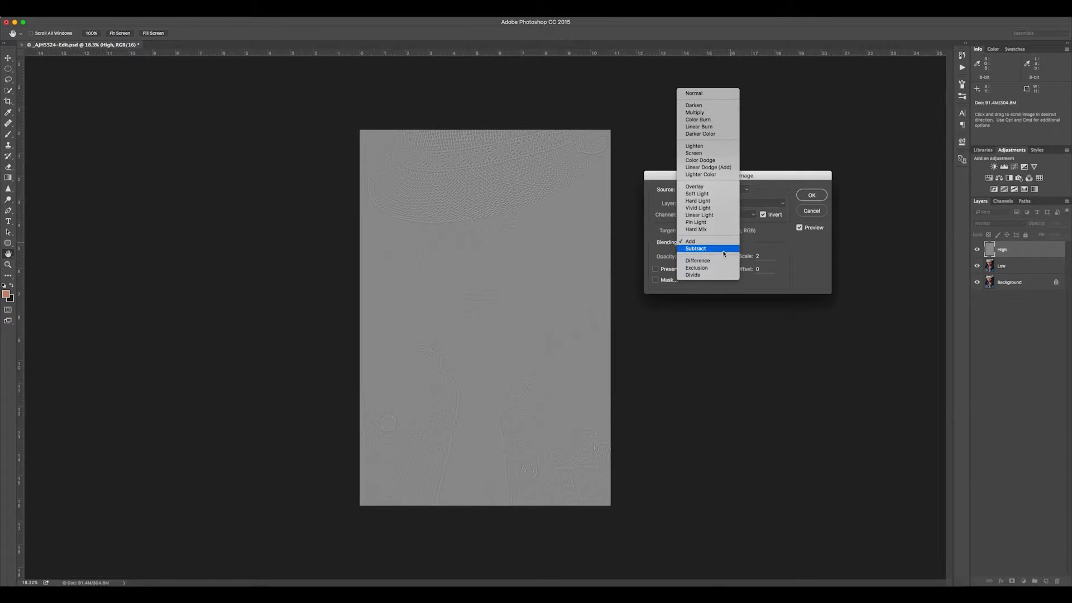
left_click(750, 241)
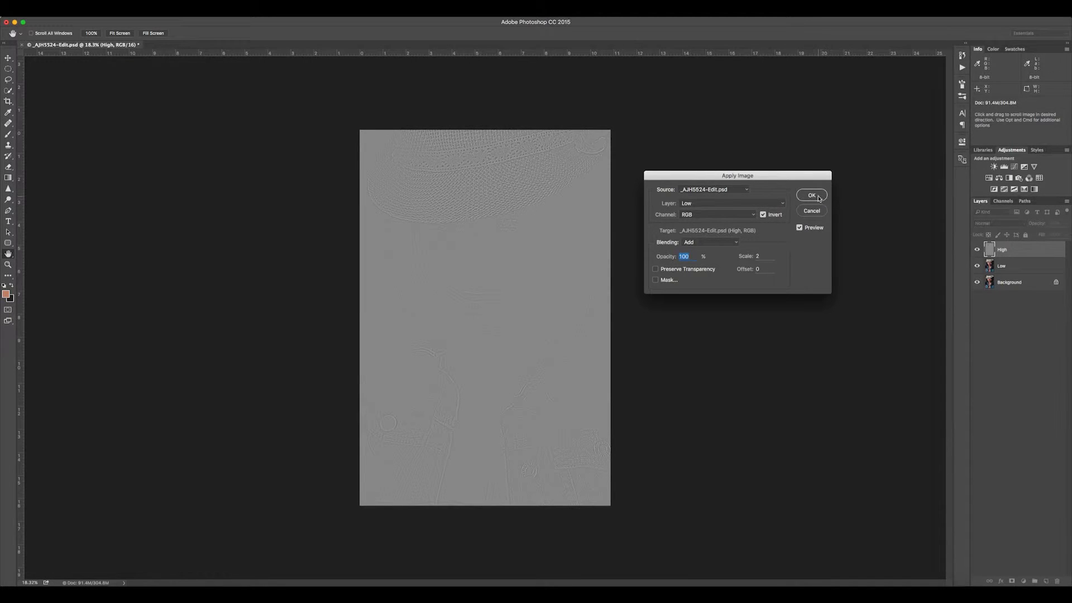
key("Return")
key("j")
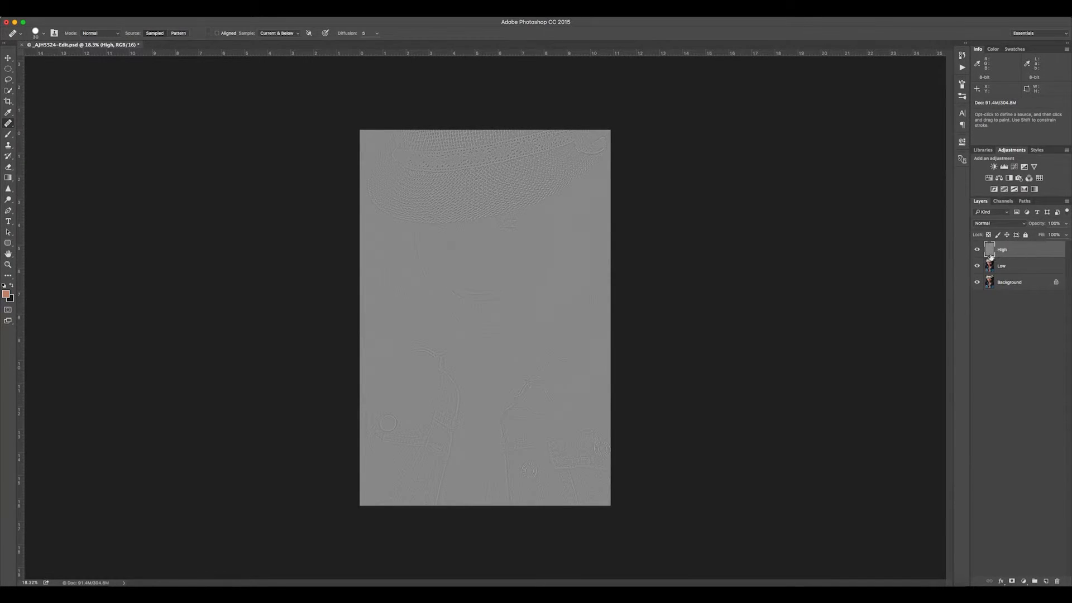
left_click(1013, 224)
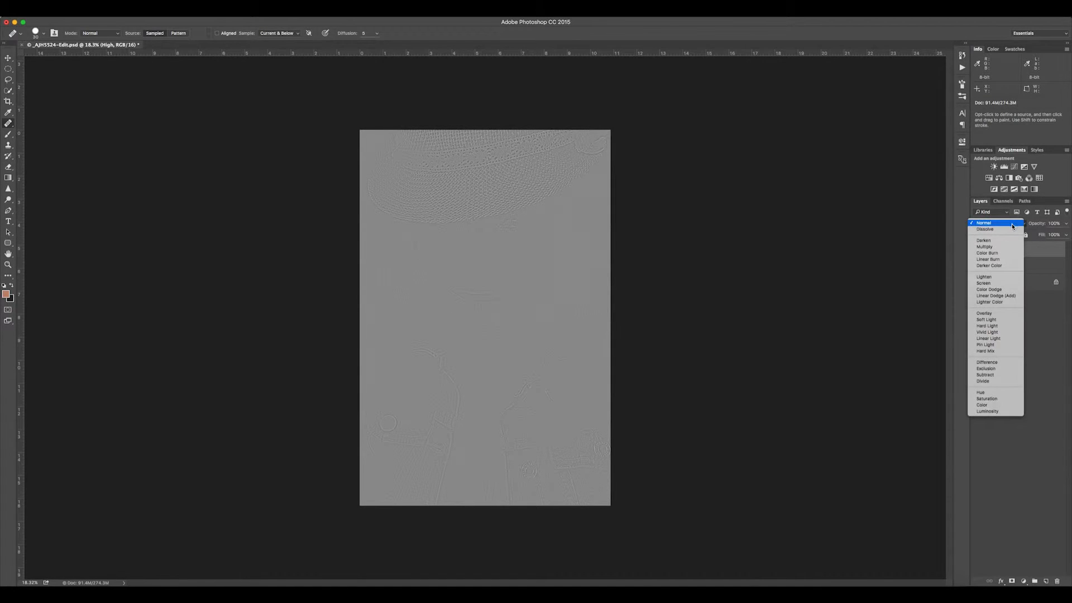
left_click(1016, 339)
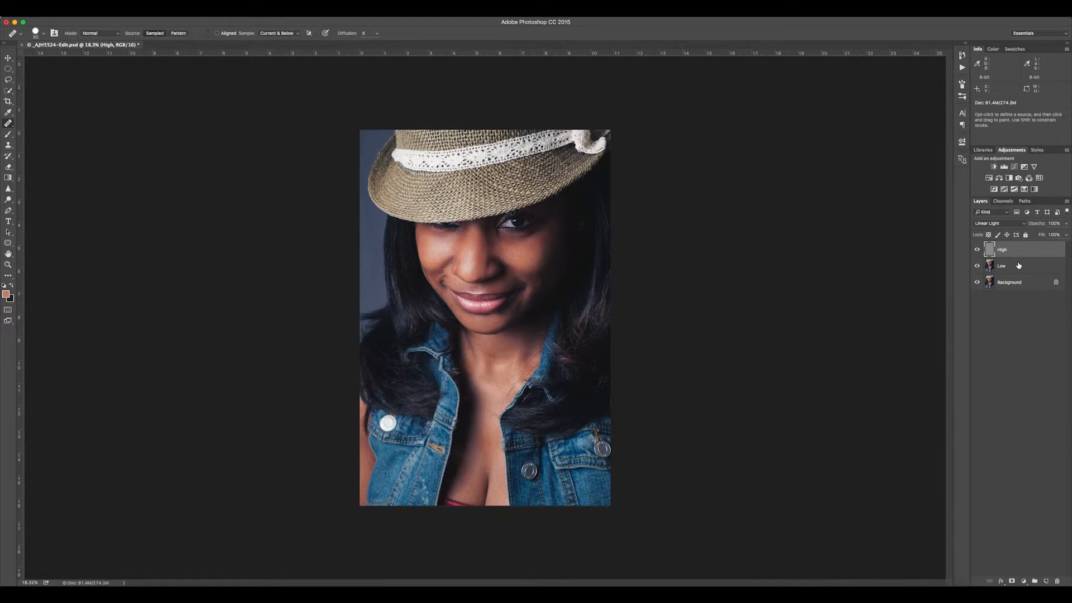
- Create a new empty layer directly above the Low layer and name it Color
left_click(1037, 270)
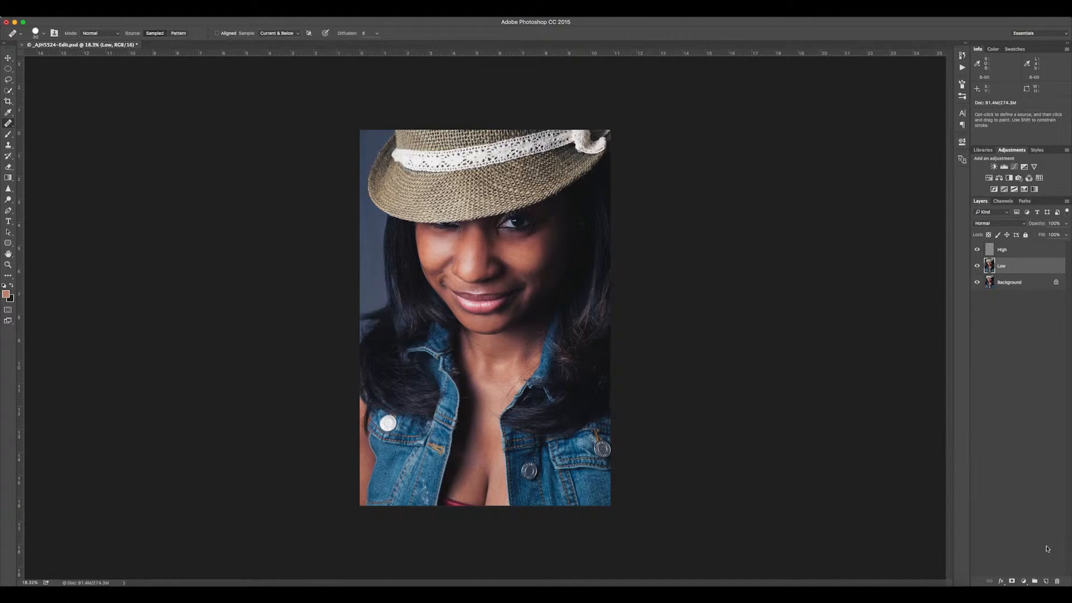
left_click(1046, 581)
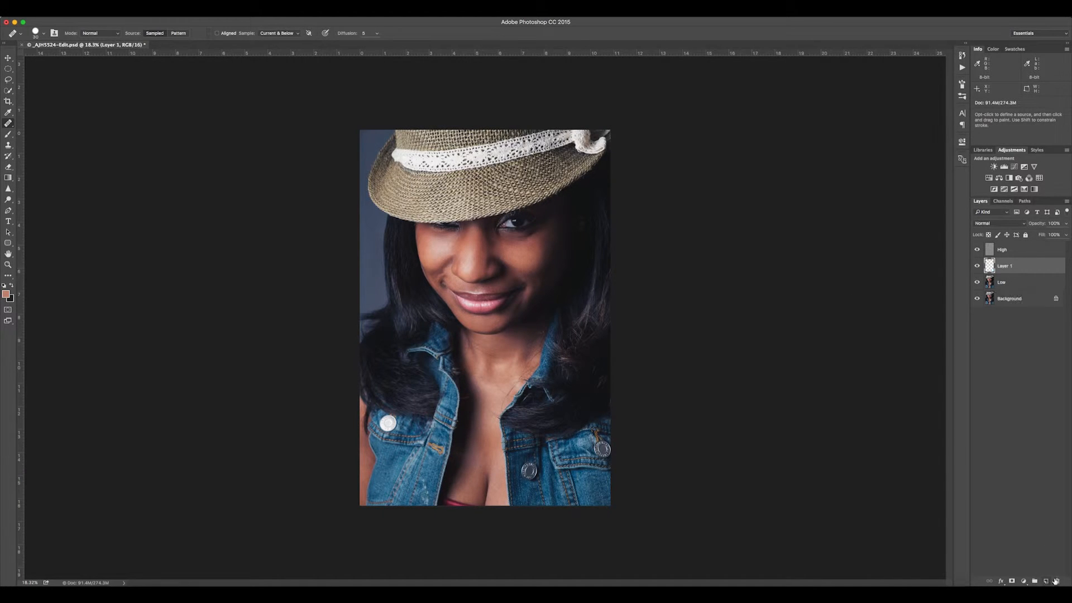
double_click(1005, 267)
type("Color")
key("Return")
- Choose the Brush tool with a soft round tip at 0% hardness for painting on the Color layer
key("super+minus")
key("b")
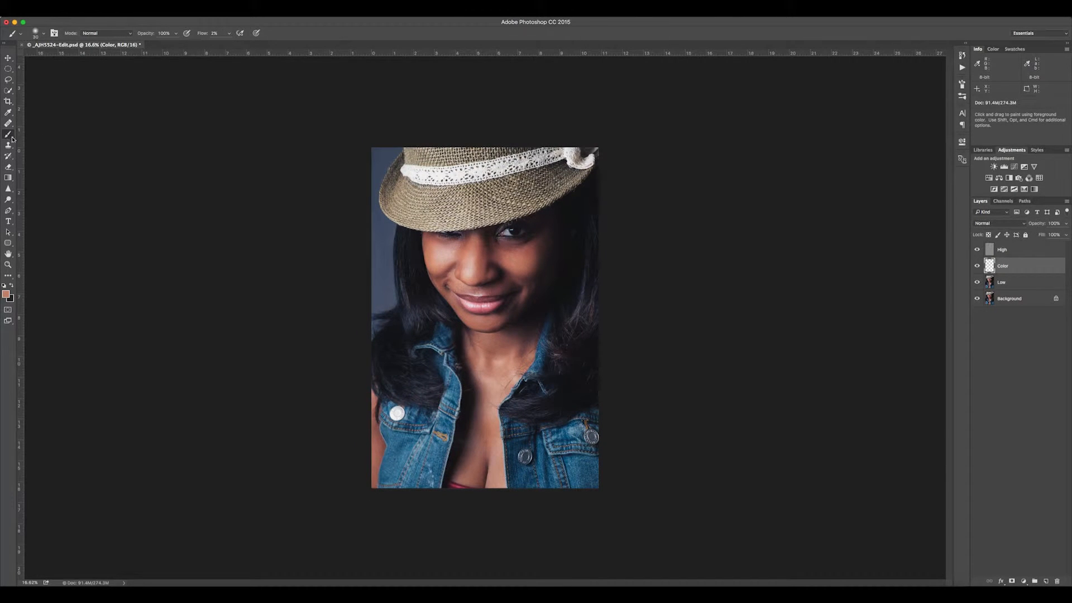
right_click(638, 286)
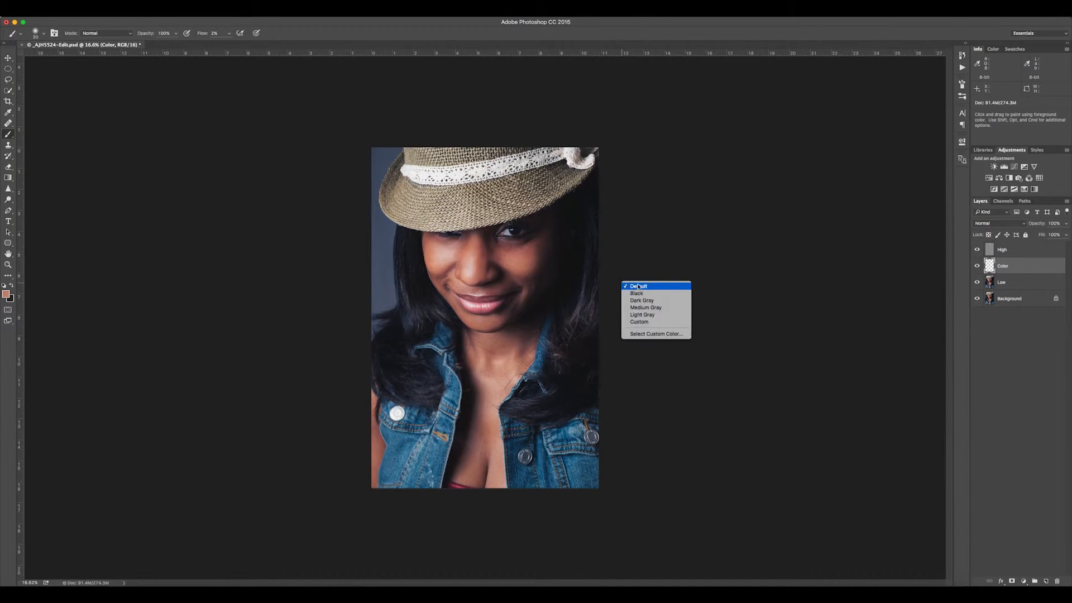
right_click(550, 307)
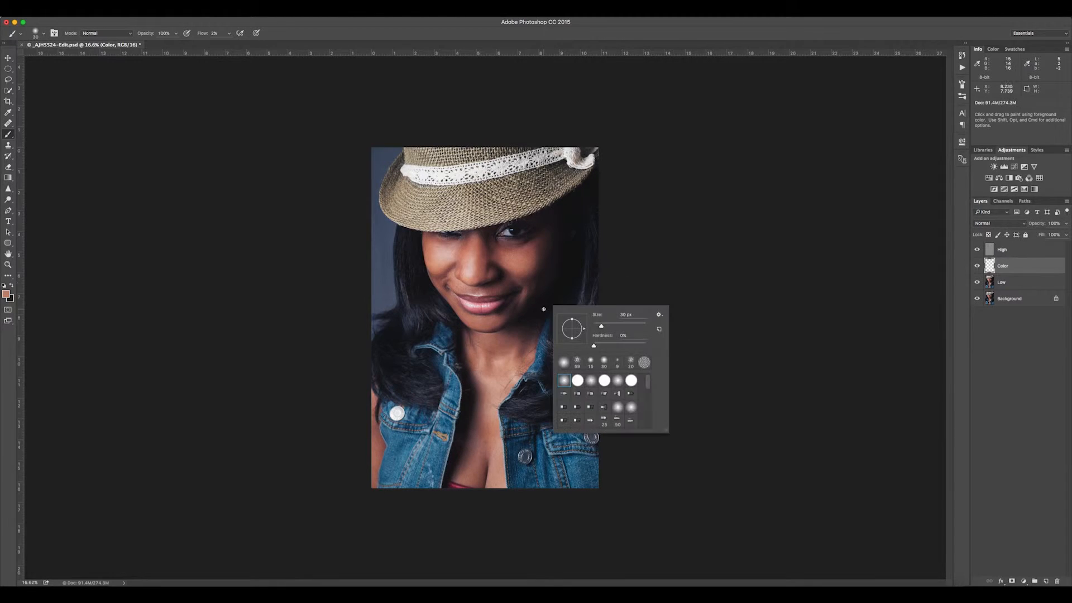
left_click(563, 361)
left_click(1015, 266)
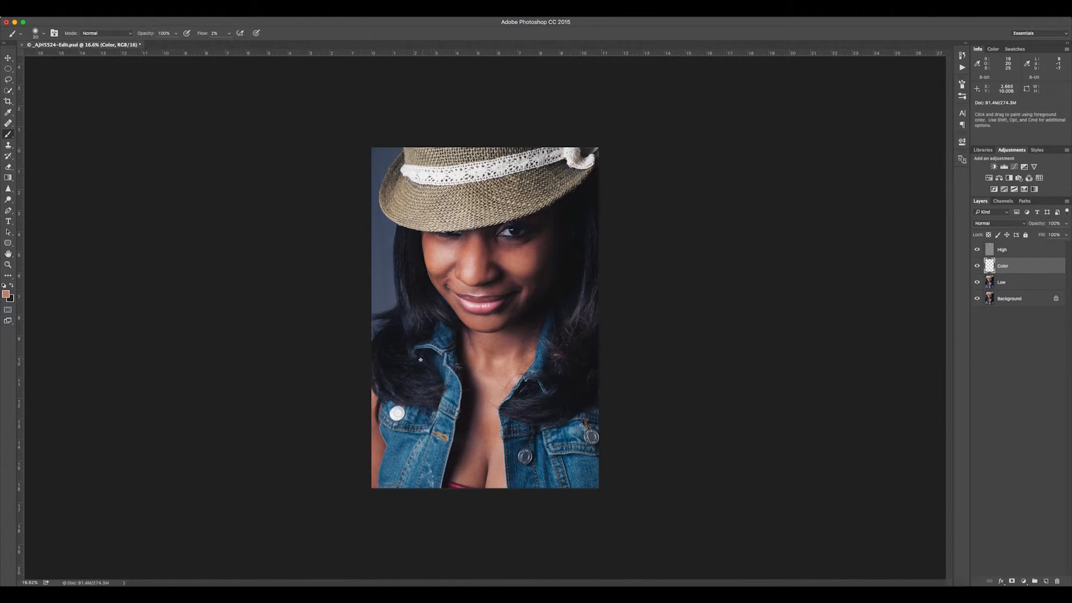
- Sample nearby skin tones and paint over the uneven patch on the chest beside the jacket opening on the Color layer
scroll(507, 455, "up", 8)
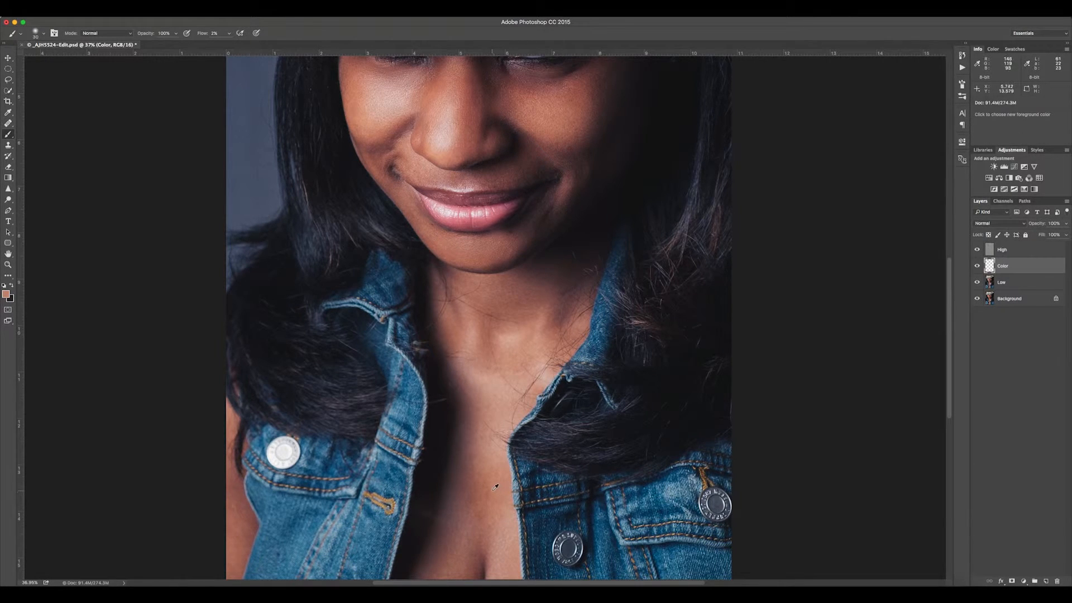
left_click(494, 487, "alt")
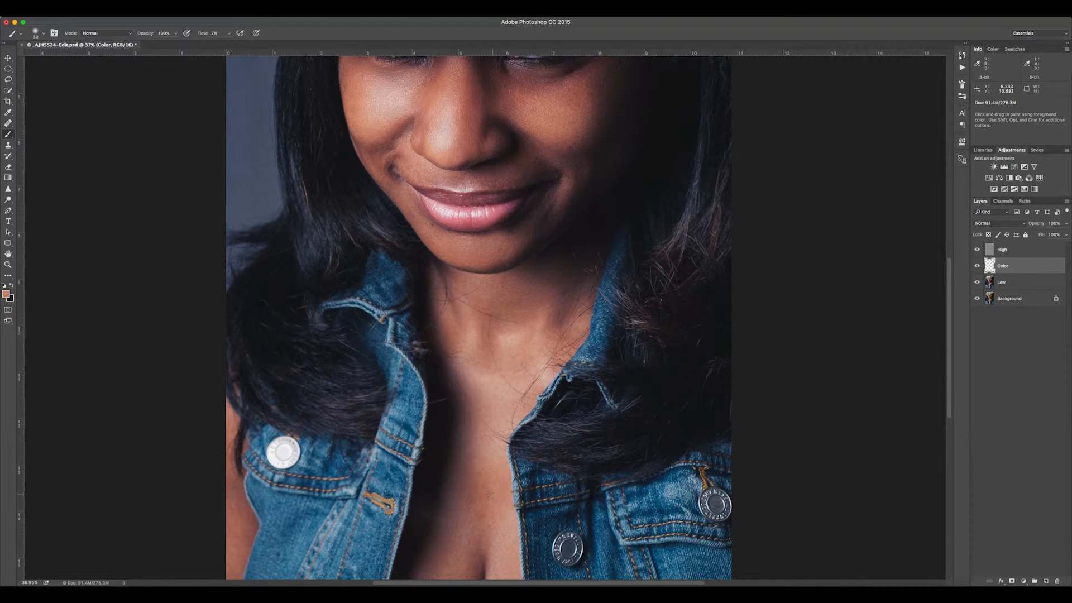
left_click(490, 495, "alt")
left_click(496, 493, "alt")
left_click(497, 493, "alt")
left_click_drag(497, 493, 496, 494)
left_click(490, 494, "alt")
left_click(496, 494, "alt")
left_click(496, 498, "alt")
left_click(502, 492, "alt")
left_click(498, 495, "alt")
left_click(496, 501, "alt")
left_click(497, 495, "alt")
left_click(494, 488, "alt")
left_click(489, 486, "alt")
left_click(487, 483, "alt")
left_click(500, 484, "alt")
left_click(490, 502, "alt")
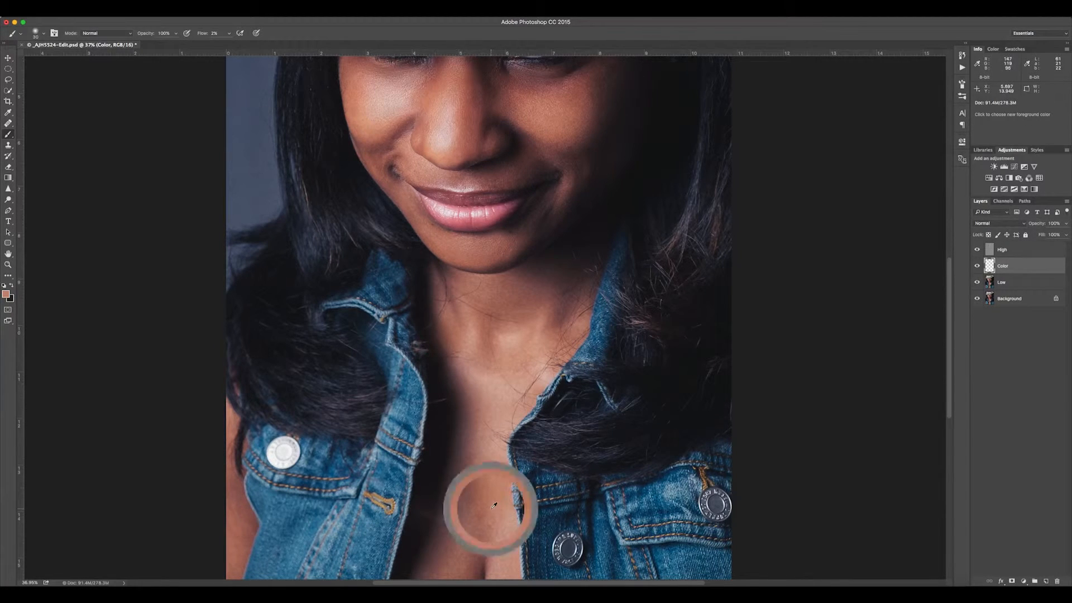
left_click(488, 513, "alt")
left_click(492, 511, "alt")
left_click(485, 514, "alt")
left_click(488, 506, "alt")
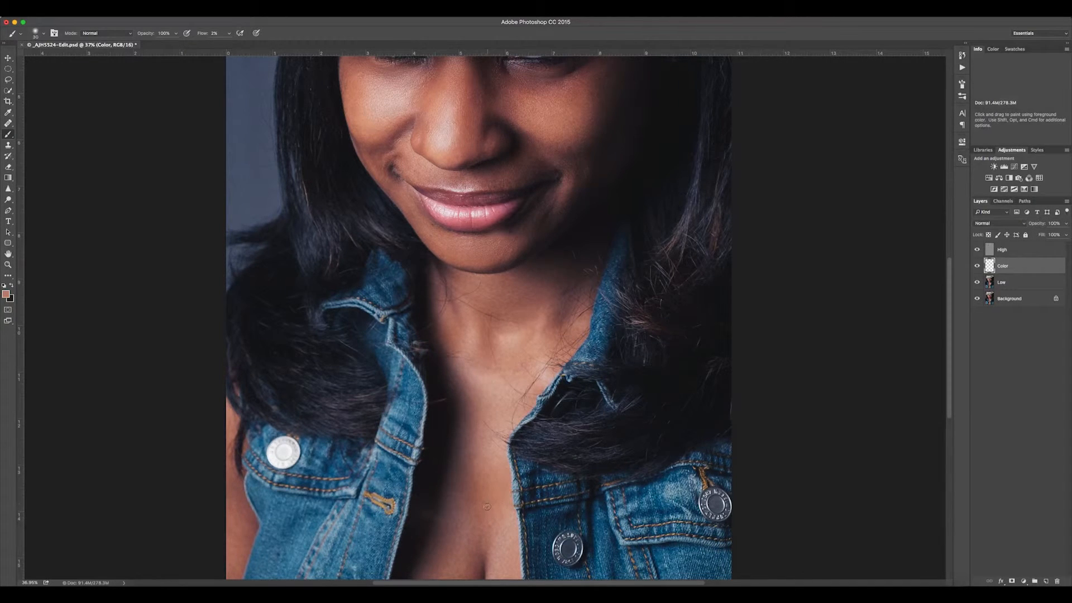
left_click(487, 505, "alt")
left_click(485, 501, "alt")
left_click(485, 487, "alt")
left_click(493, 491, "alt")
mouse_move(503, 503)
left_mouse_down()
mouse_move(502, 493)
mouse_move(489, 498)
left_mouse_up()
left_click(504, 490, "alt")
left_click(502, 491, "alt")
- Compare the portrait with and without the Color layer by toggling its visibility
scroll(941, 329, "down", 5)
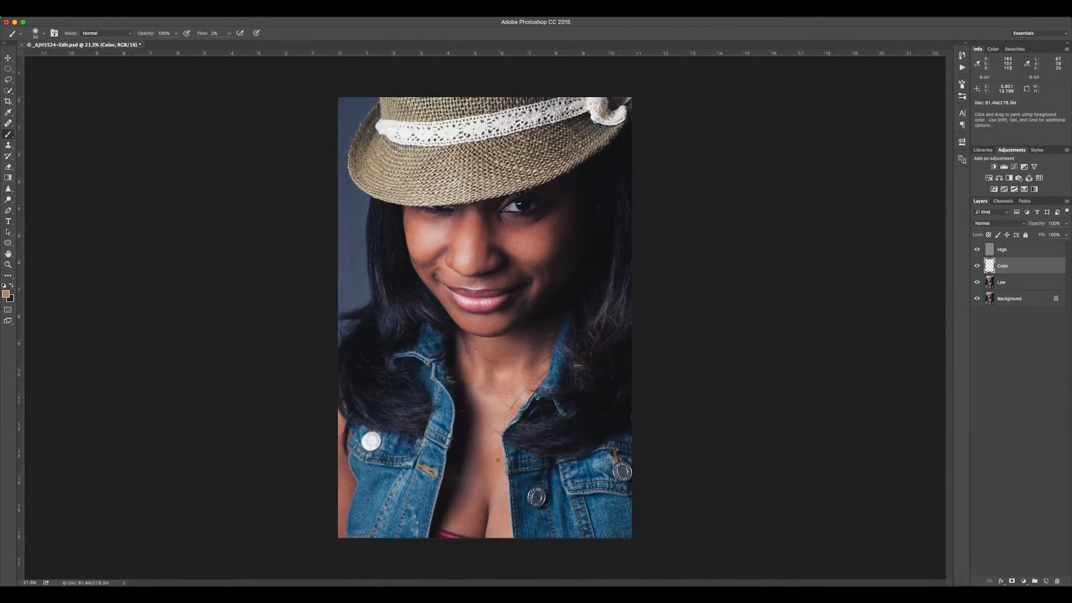
left_click(976, 267)
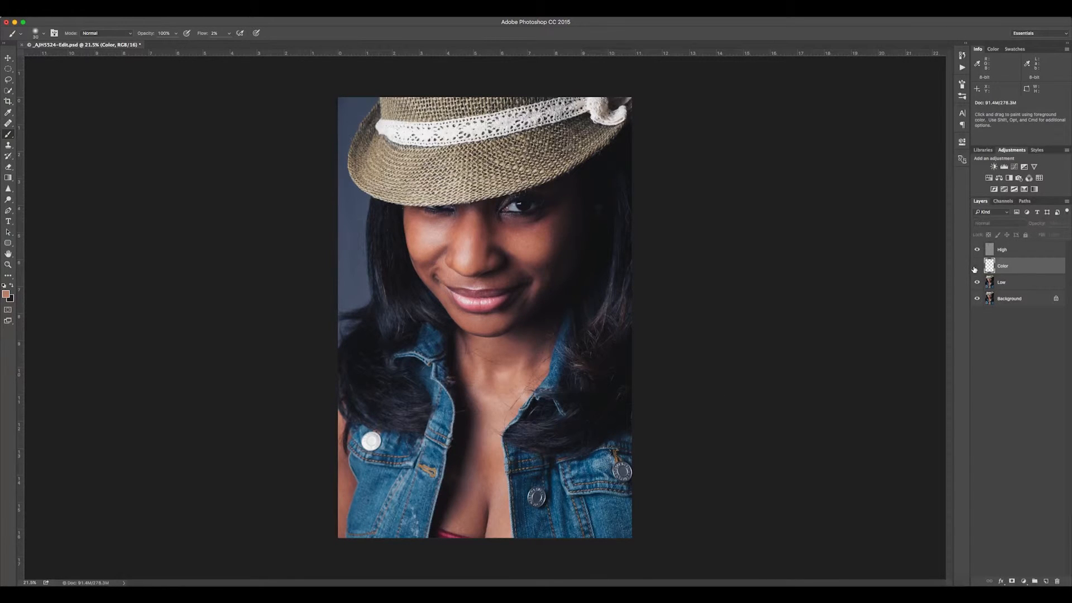
left_click(977, 266)
left_click(976, 267)
left_click(977, 267)
- Duplicate the High layer
left_click(1037, 252)
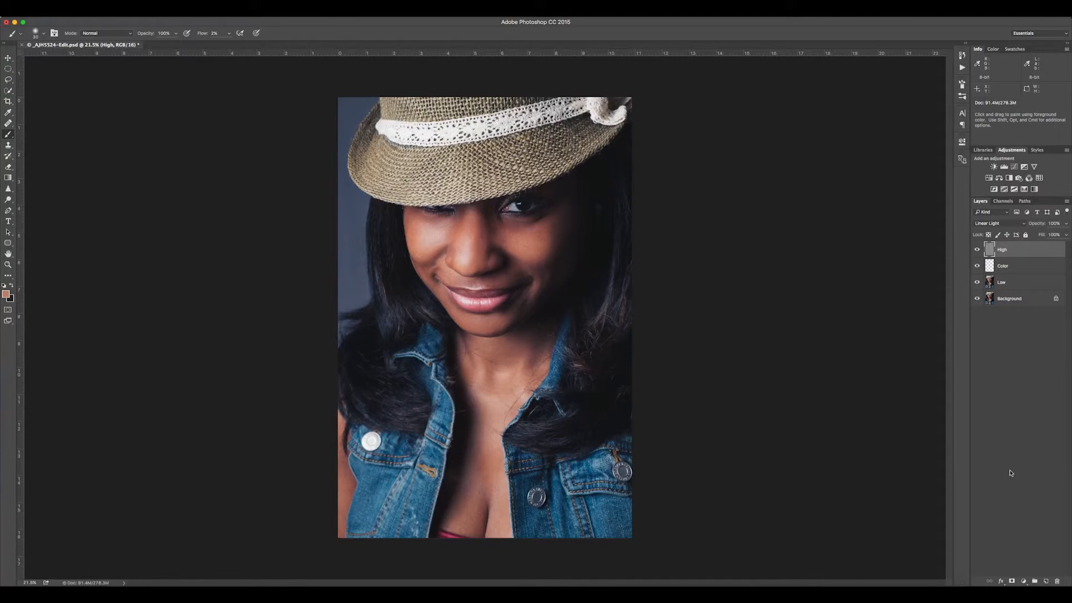
key("ctrl+j")
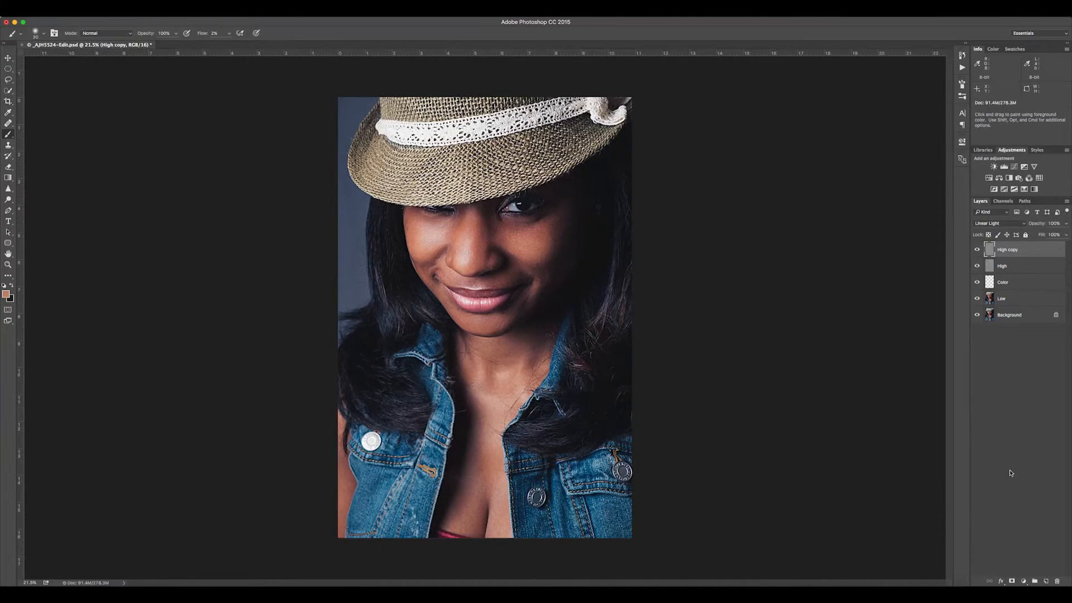
- Set the High copy layer's blend mode to Normal and clip it to the High layer
left_click(1016, 222)
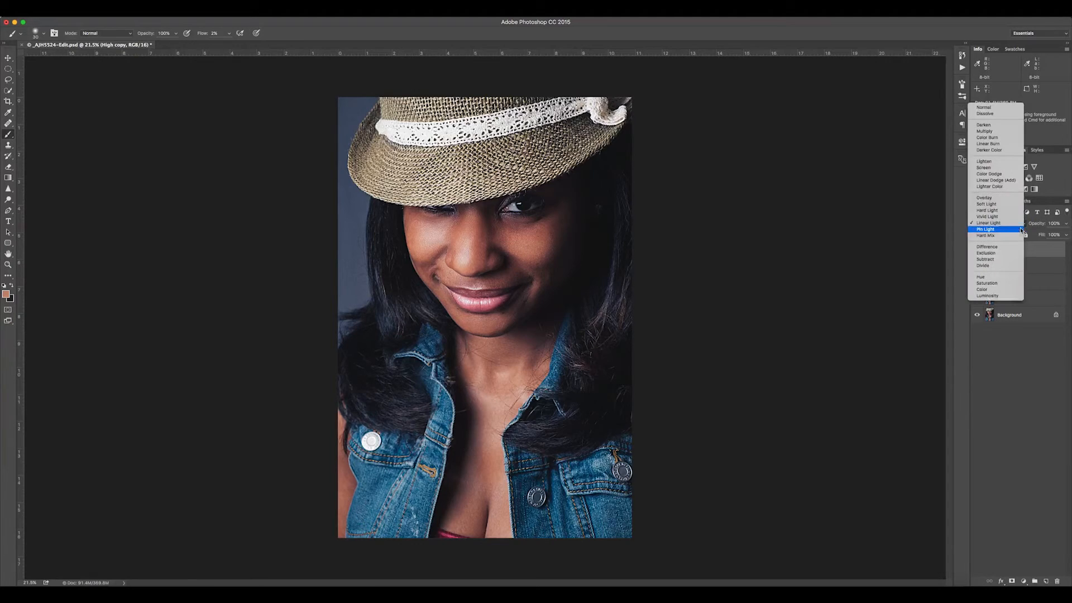
left_click(1005, 108)
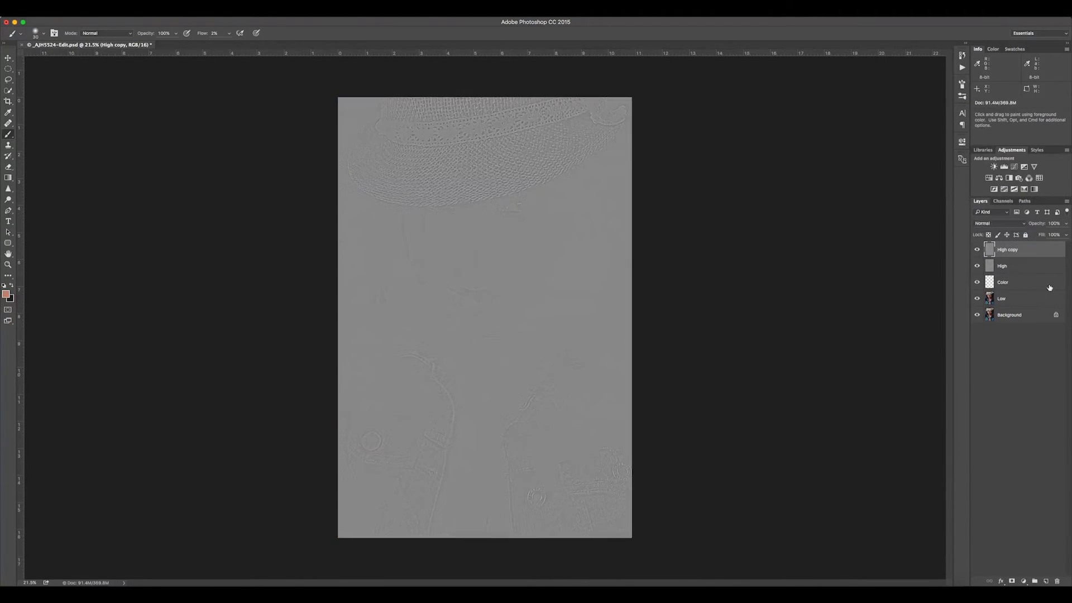
left_click(1021, 254, "alt")
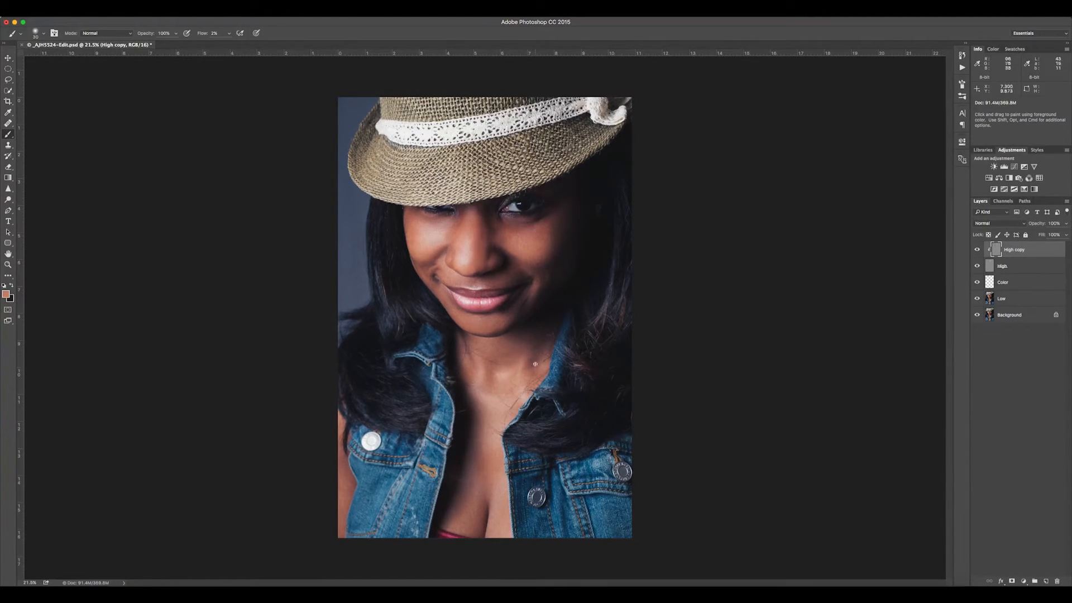
- Choose the Healing Brush tool with a slightly smaller tip and set its sampling to Current Layer
scroll(512, 323, "up", 5)
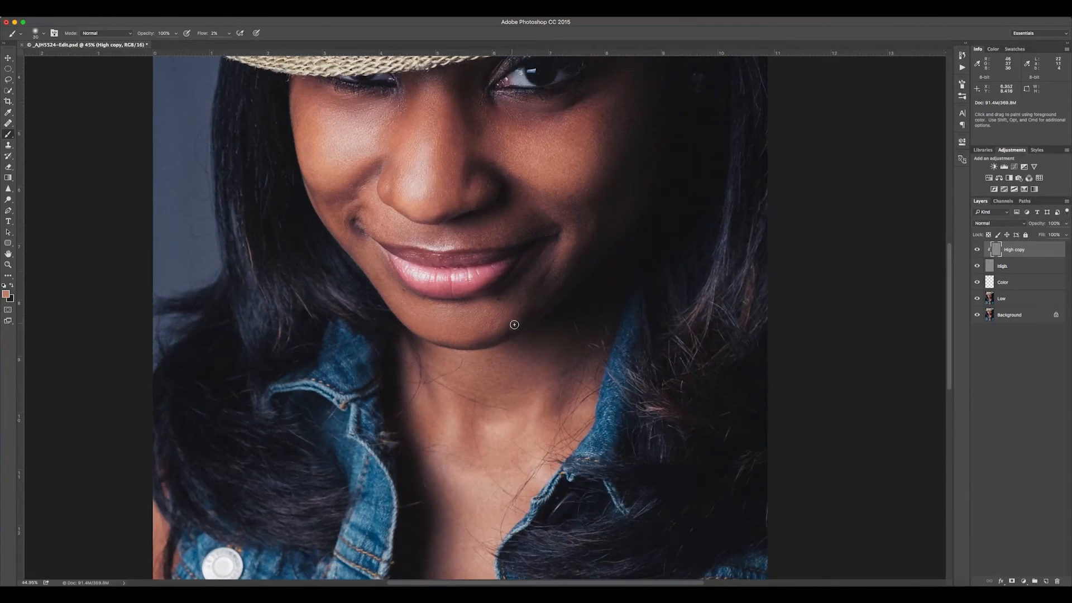
scroll(512, 323, "down", 1)
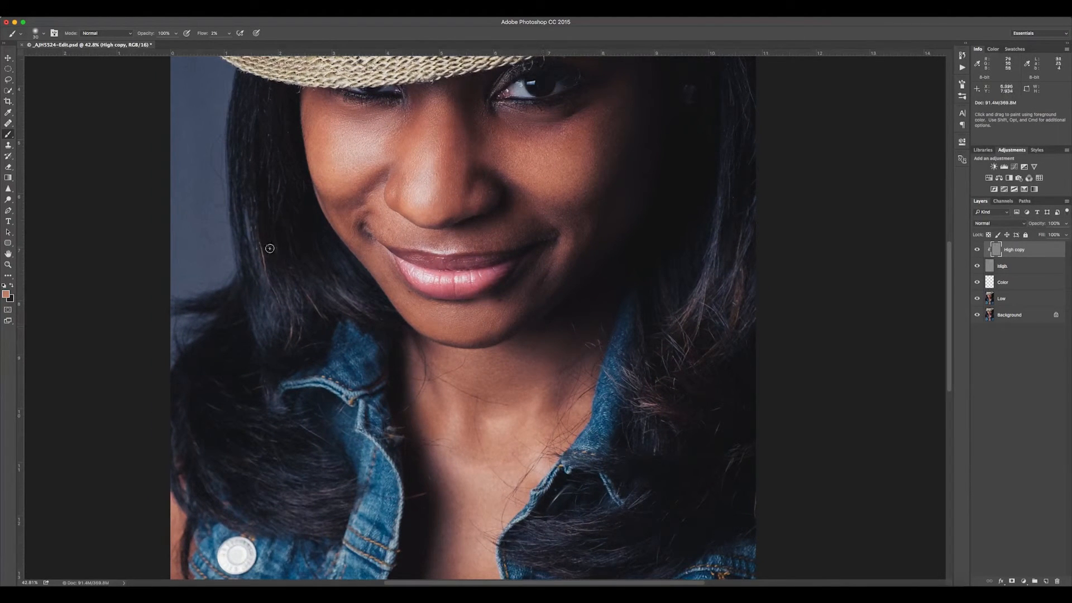
left_click(12, 124)
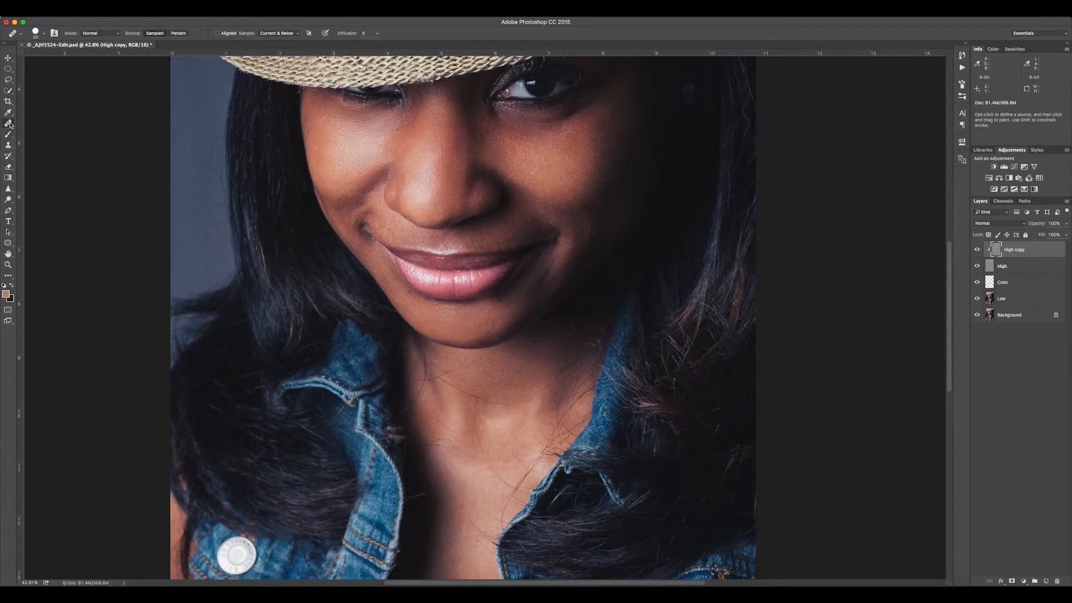
left_click(57, 129)
key("[")
key("[")
left_click(505, 318, "alt")
left_click(501, 320)
left_click(289, 33)
left_click(290, 26)
left_click(290, 34)
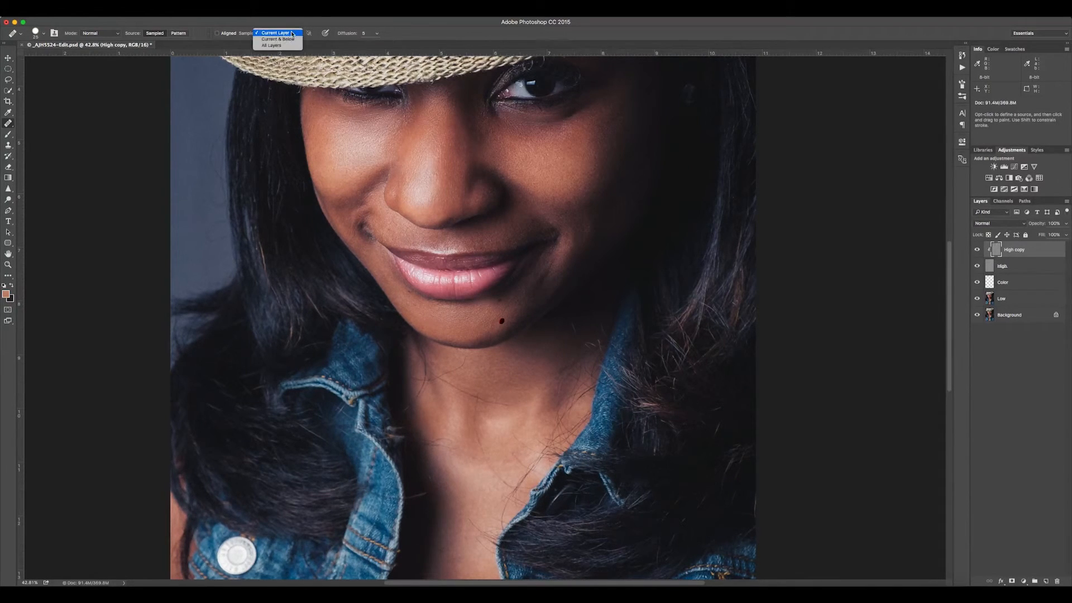
left_click(293, 33)
- Sample clean skin texture nearby and heal the blemishes along the chin and jawline on the High copy layer
left_click(499, 308, "alt")
left_click(541, 300)
left_click(537, 311, "alt")
left_click(511, 317)
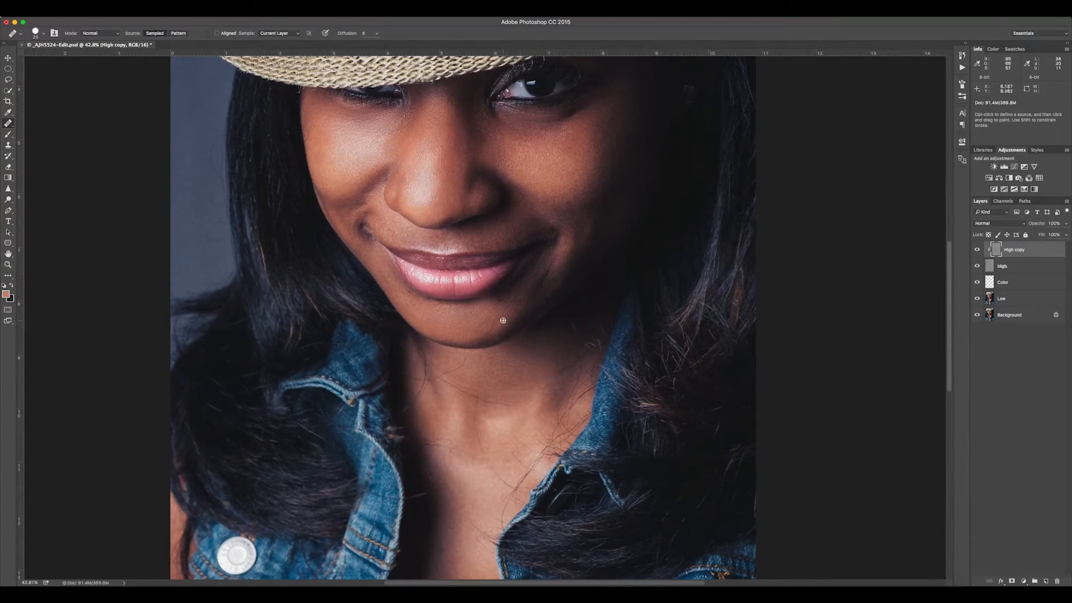
left_click(495, 326, "alt")
left_click(499, 322)
left_click(546, 315)
left_click(579, 330)
left_click(551, 340, "alt")
left_click(560, 321)
left_click(538, 325)
left_click(512, 301, "alt")
left_click(514, 319)
left_click(497, 335, "alt")
left_click(514, 329)
left_click(507, 328)
- Group the High copy, High, Color and Low layers, name the group FS, and leave it collapsed after checking its contents
scroll(550, 332, "down", 3)
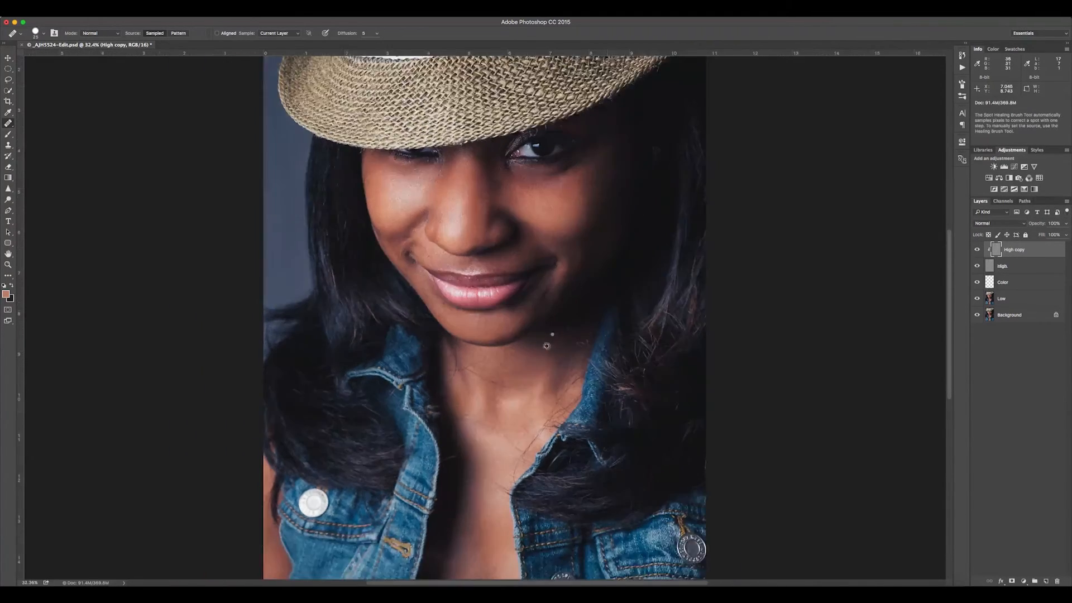
scroll(546, 346, "down", 3)
scroll(516, 400, "down", 1)
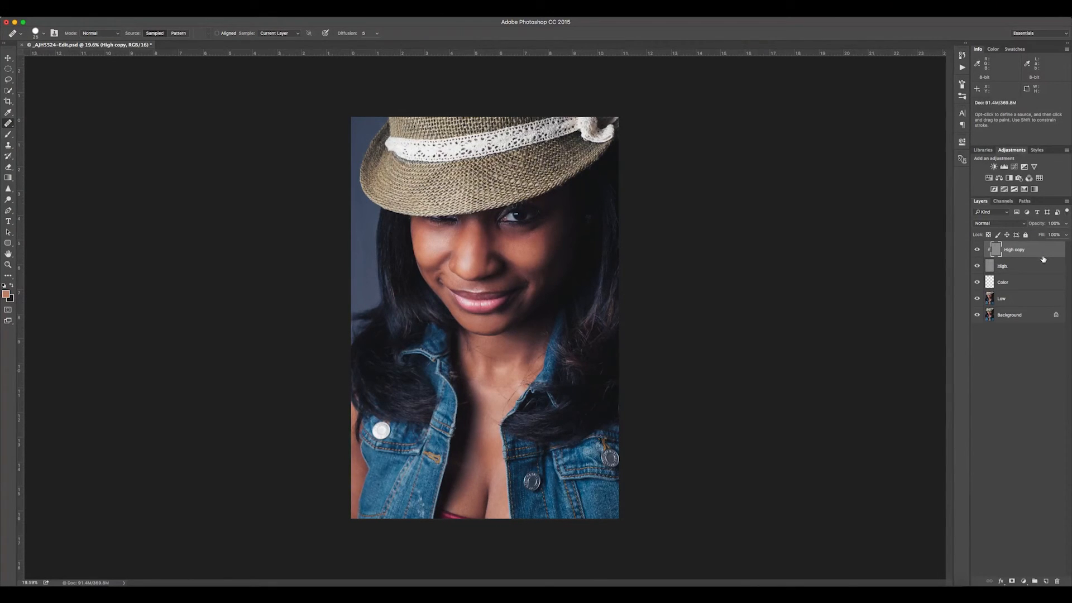
left_click(1030, 302, "shift")
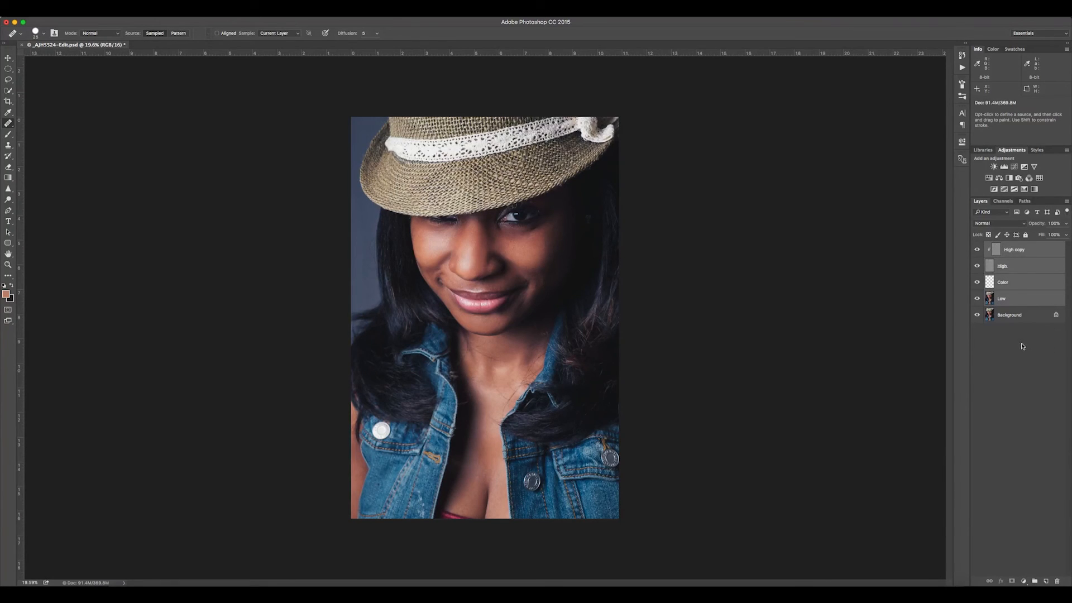
key("super+g")
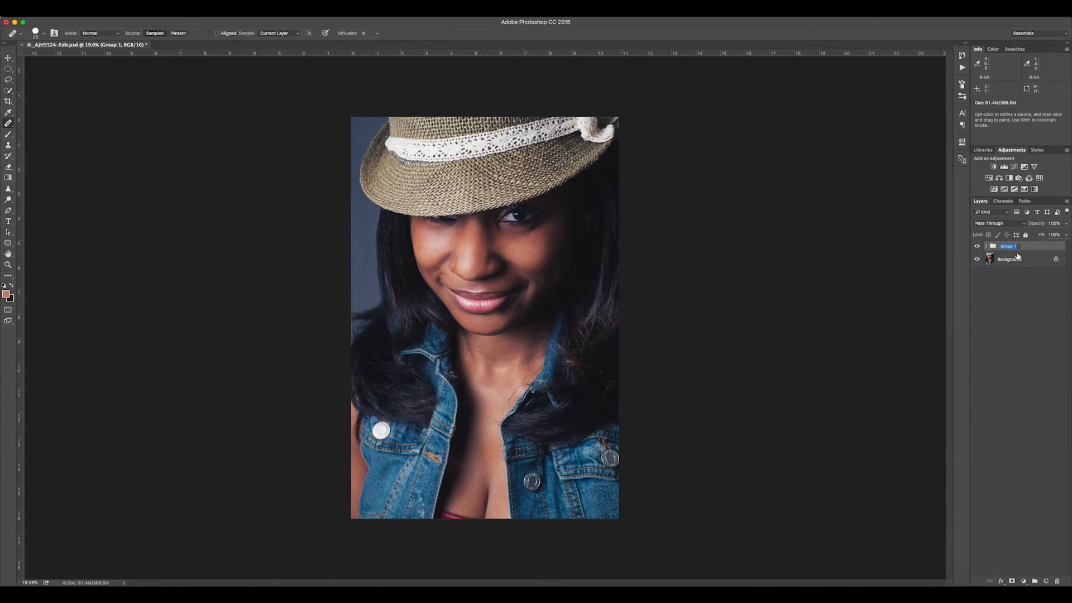
type("FS")
key("Return")
left_click(985, 247)
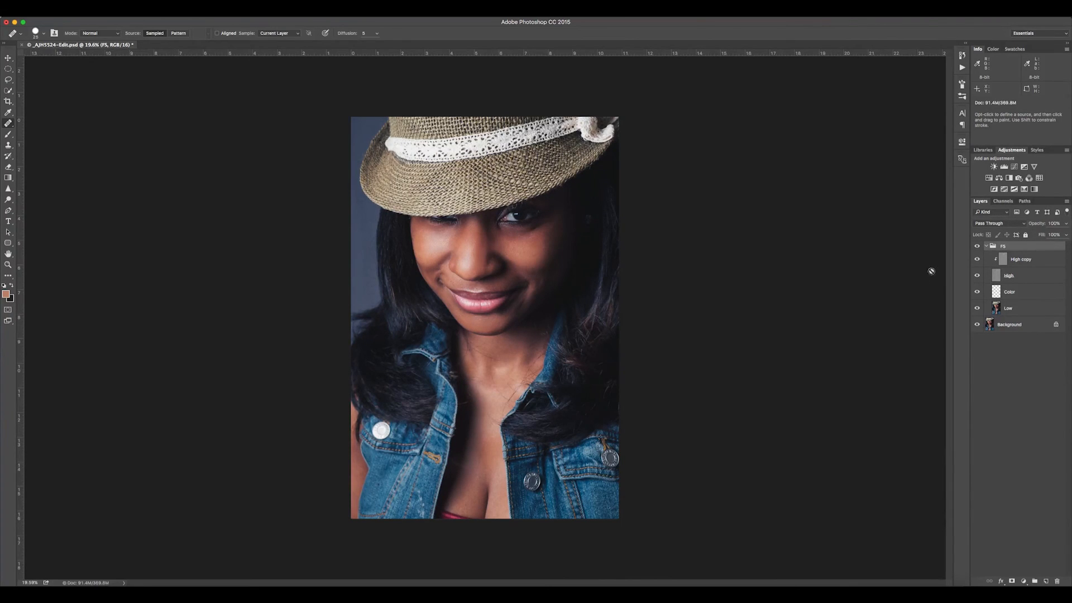
left_click(986, 246)
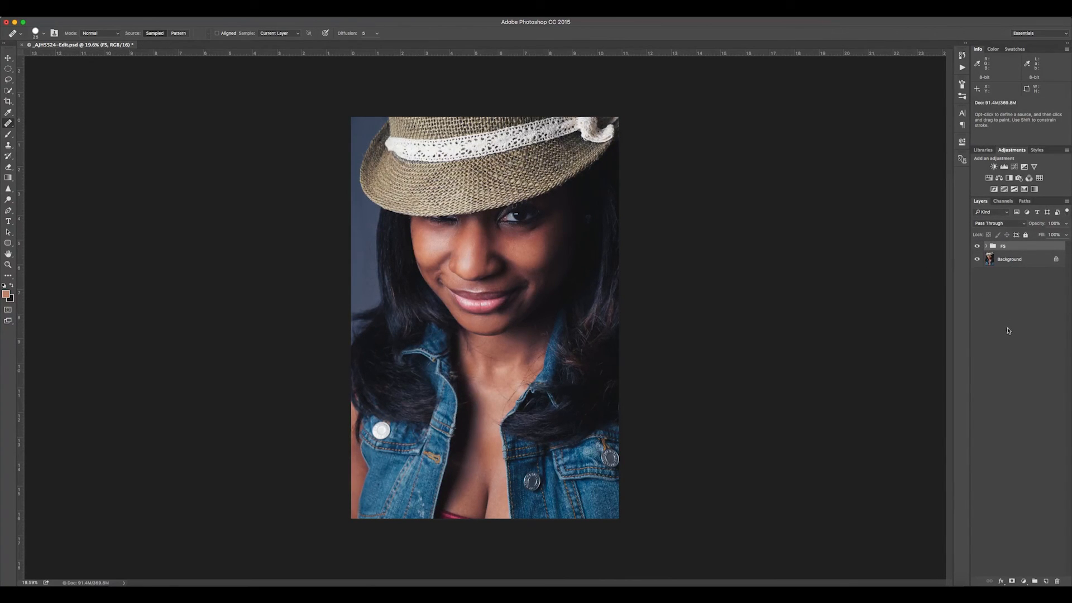